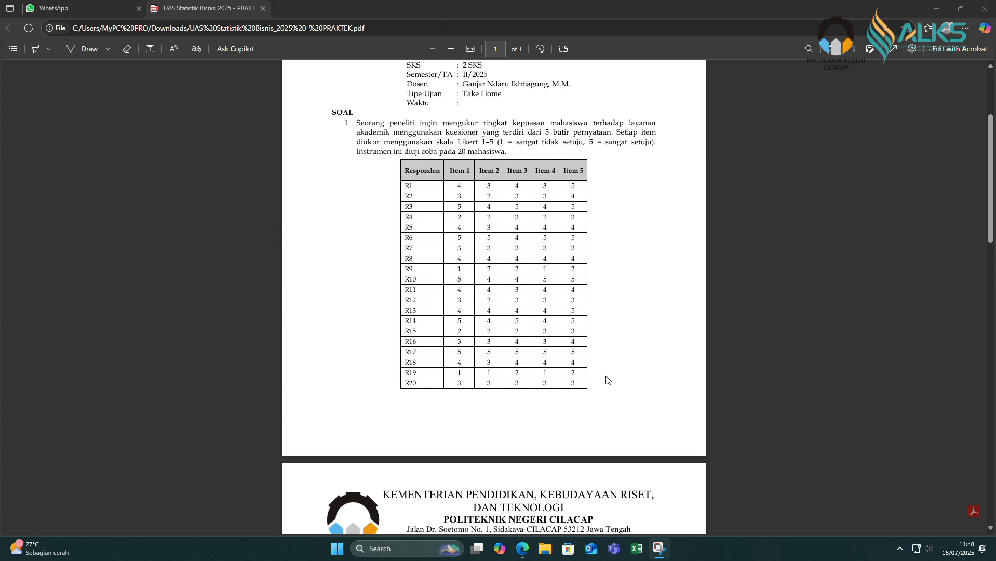
# - Read through the exam PDF's questionnaire data, validity and reliability questions, and the advertising cost regression case
pyautogui.scroll(-4, 607, 380)
pyautogui.scroll(-1, 601, 388)
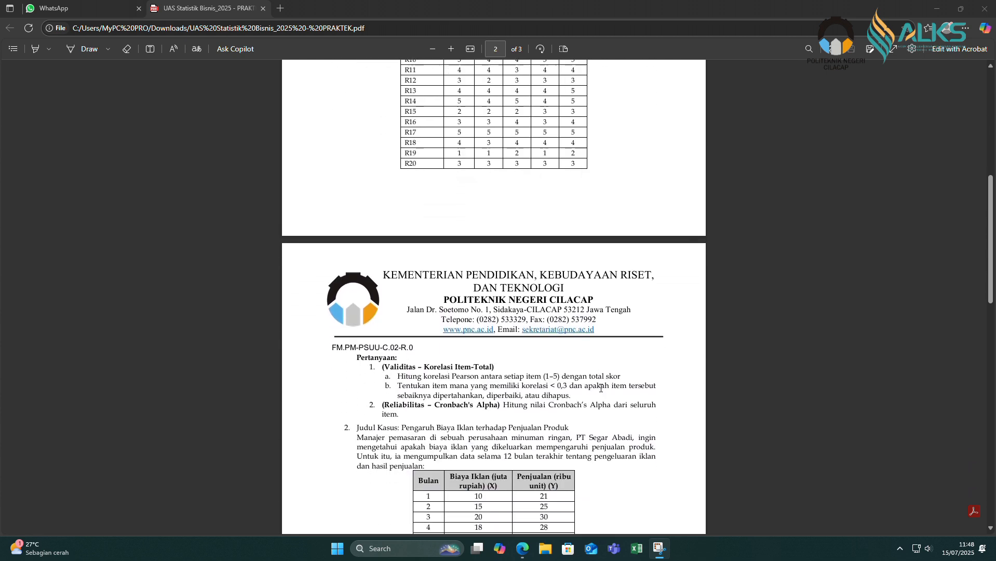
pyautogui.scroll(-1, 575, 371)
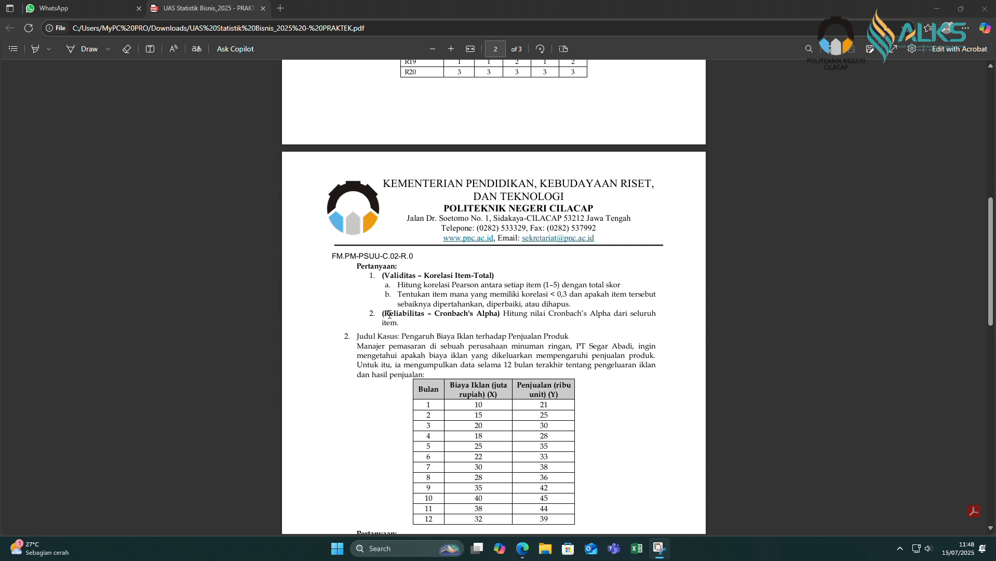
pyautogui.scroll(-2, 471, 335)
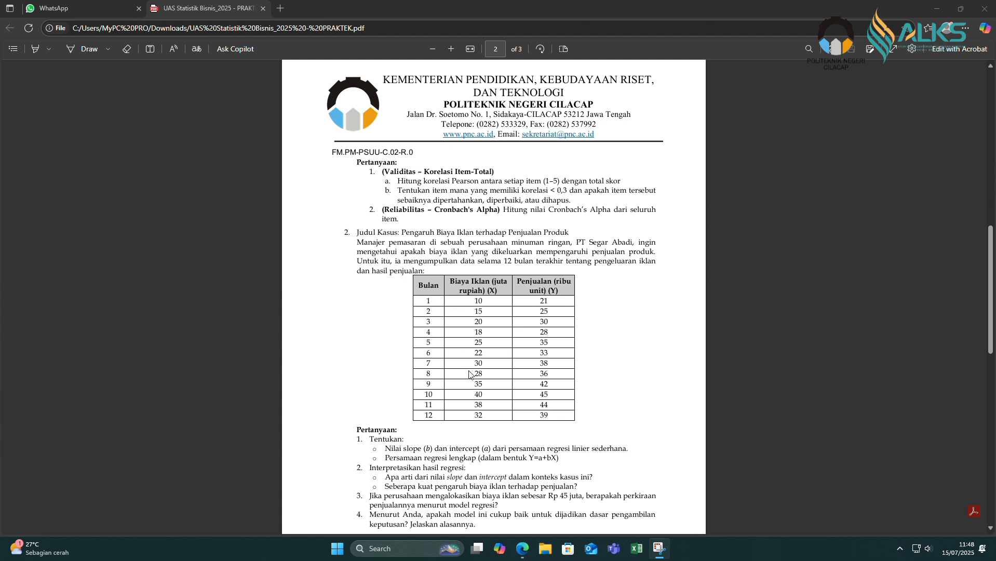
pyautogui.scroll(-3, 650, 367)
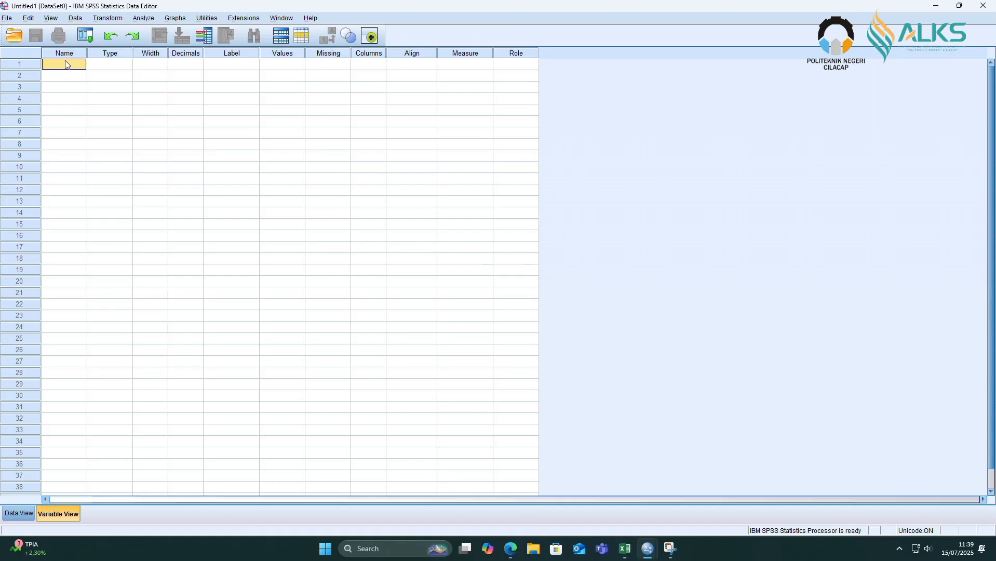
# - Define six variables in SPSS named Item_1, Item_2, Item_3, Item_4, Item_5 and TotalSkor
pyautogui.doubleClick(66, 63)
pyautogui.write('Item_1')
pyautogui.press('Return')
pyautogui.write('Item_2')
pyautogui.press('Return')
pyautogui.write('Item_3')
pyautogui.press('Return')
pyautogui.write('Item_5')
pyautogui.press('BackSpace')
pyautogui.write('4')
pyautogui.press('Return')
pyautogui.write('Item_5')
pyautogui.press('Return')
pyautogui.write('TotalSk')
pyautogui.press('Return')
# - Set the decimals of all six variables, Item_1 to Item_5 and TotalSkor, to 0
pyautogui.click(193, 65)
pyautogui.doubleClick(200, 66)
pyautogui.click(199, 77)
pyautogui.doubleClick(199, 78)
pyautogui.click(199, 90)
pyautogui.doubleClick(199, 90)
pyautogui.click(199, 101)
pyautogui.doubleClick(199, 101)
pyautogui.click(200, 113)
pyautogui.click(199, 113)
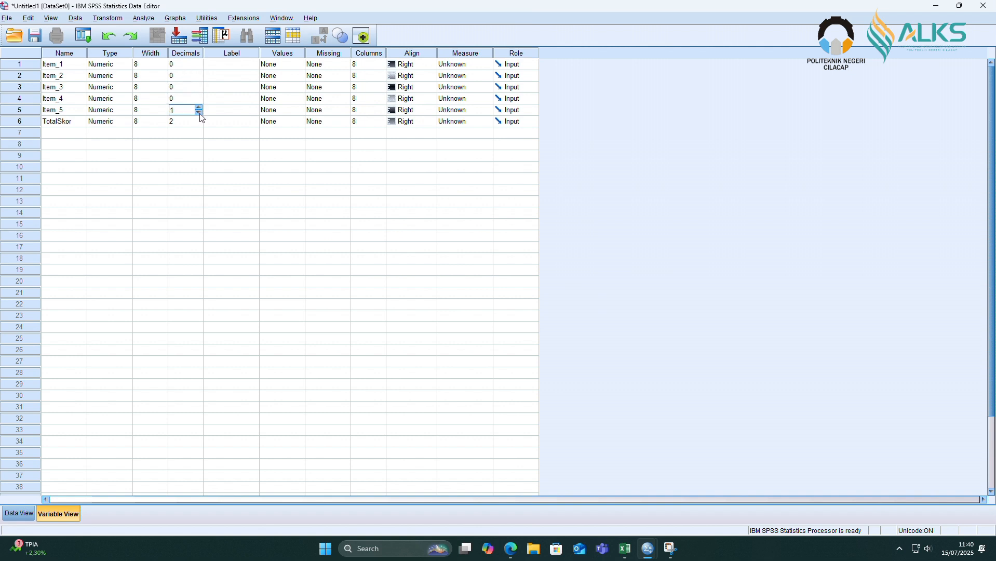
pyautogui.click(200, 124)
# - Copy the item and total scores of respondents R1 to R20 (B2:G21) from Excel into the SPSS data, starting at row 1 of Item_1
pyautogui.click(10, 515)
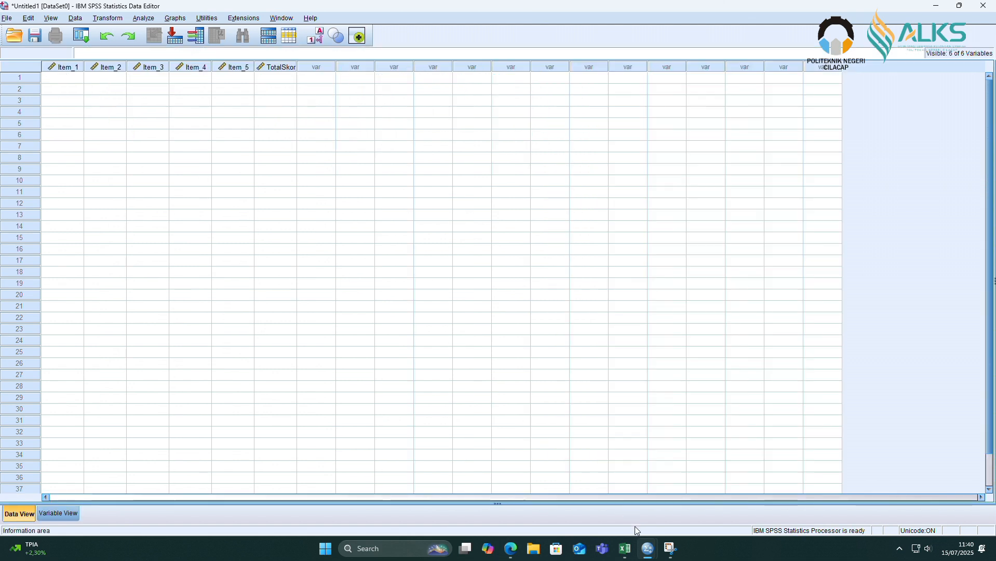
pyautogui.click(625, 548)
pyautogui.moveTo(54, 133); pyautogui.dragTo(235, 329)
pyautogui.rightClick(235, 328)
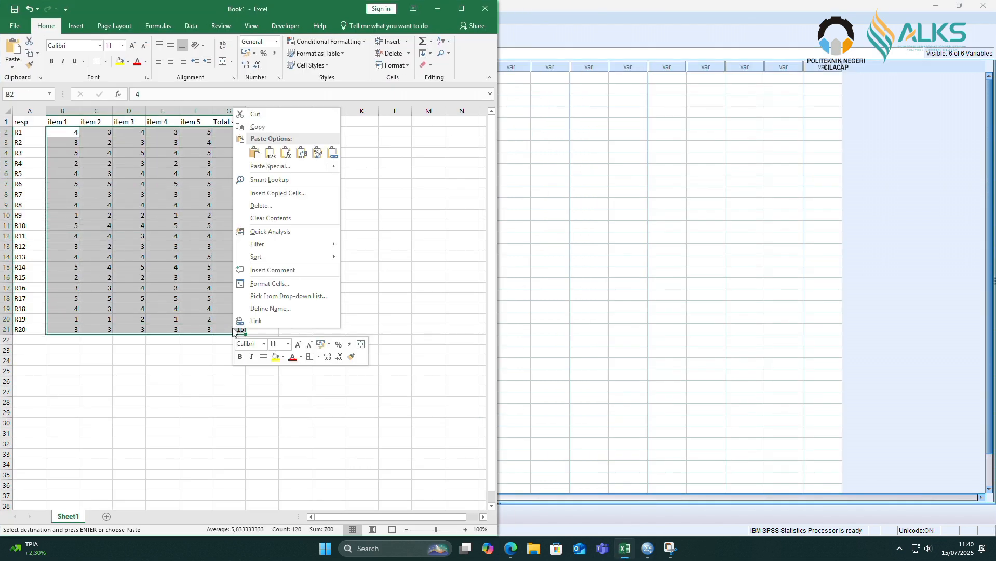
pyautogui.click(257, 127)
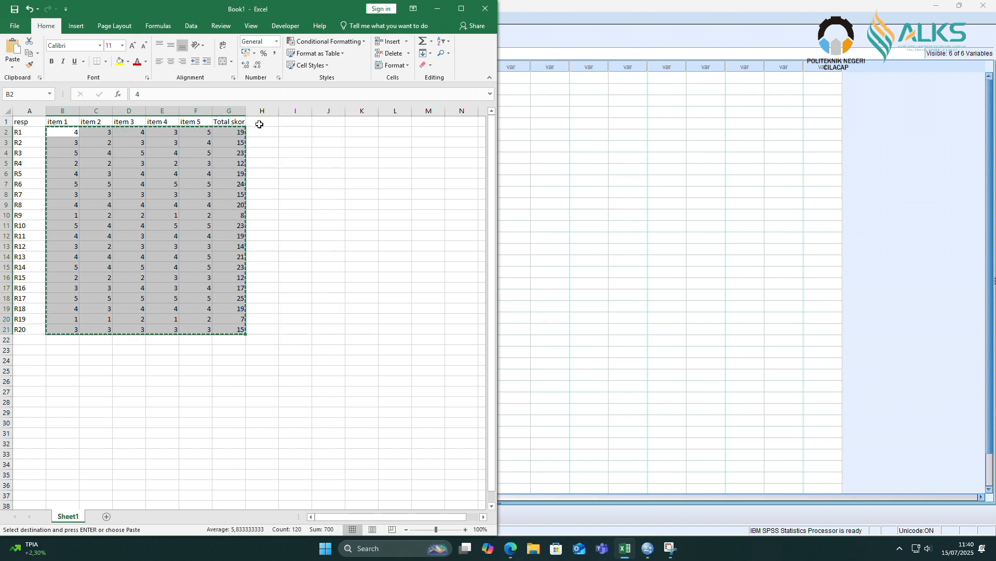
pyautogui.click(526, 107)
pyautogui.rightClick(67, 80)
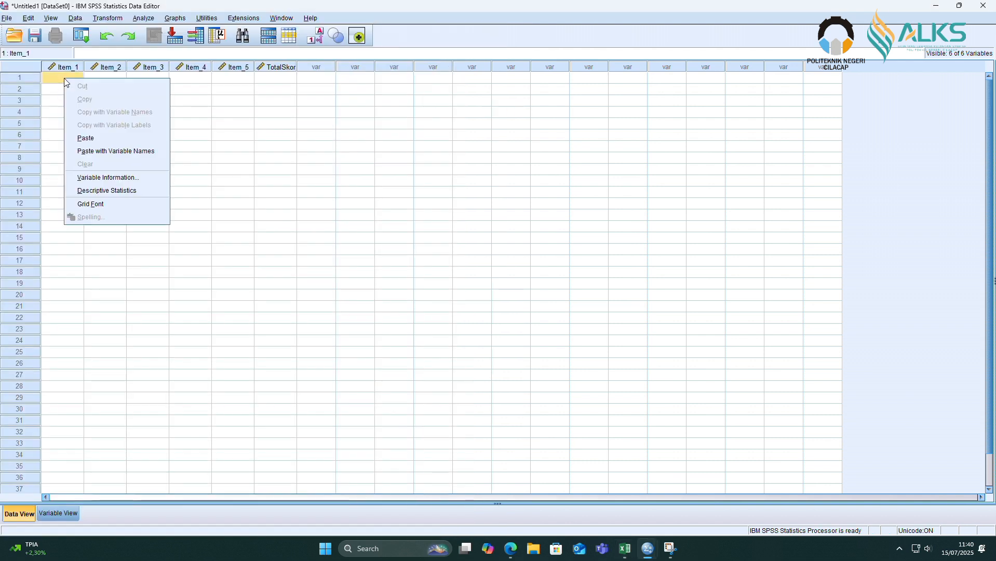
pyautogui.click(78, 137)
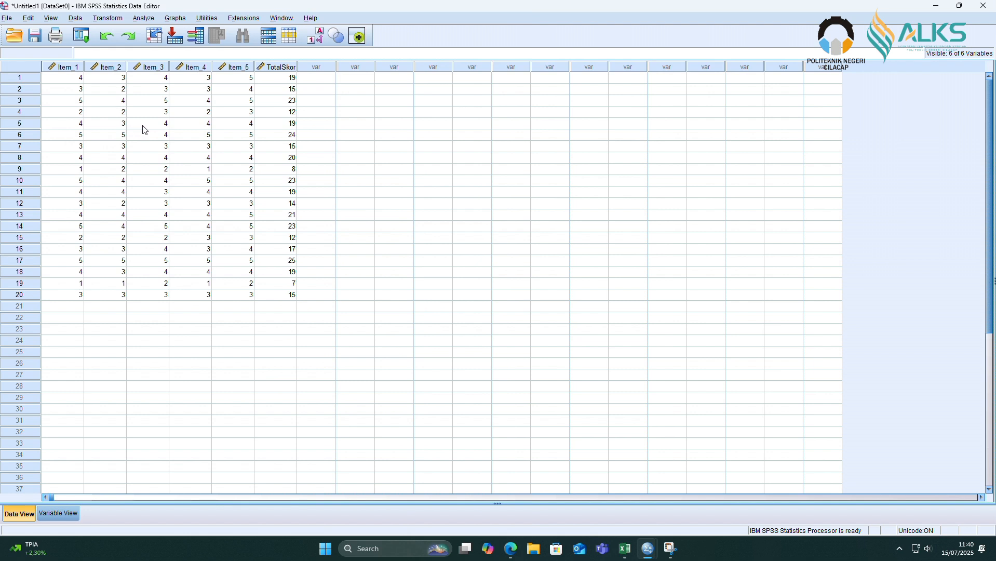
# - Run a two-tailed Pearson bivariate correlation on Item_1 to Item_5 and TotalSkor, and review the TotalSkor column of the result
pyautogui.click(145, 19)
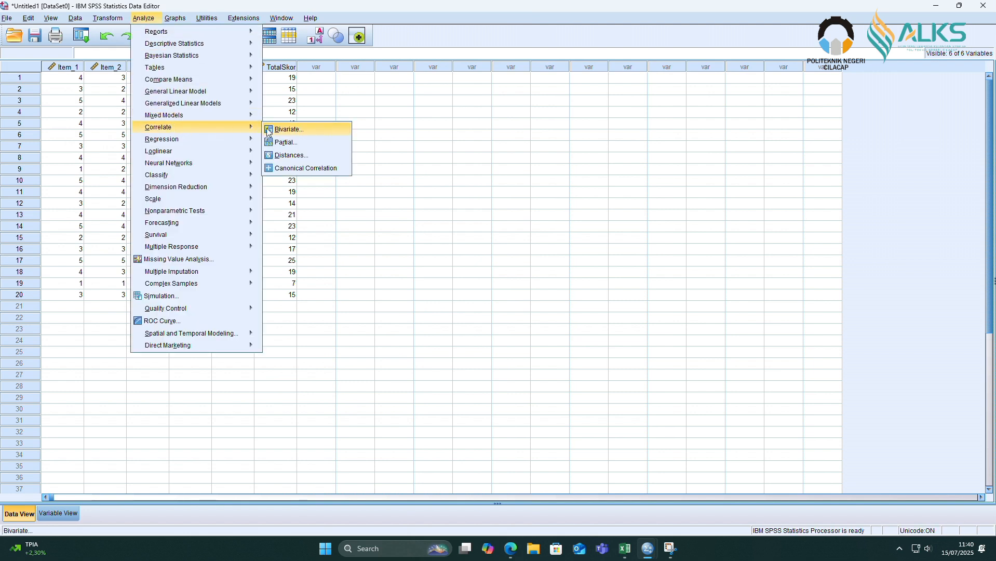
pyautogui.click(268, 130)
pyautogui.click(681, 248)
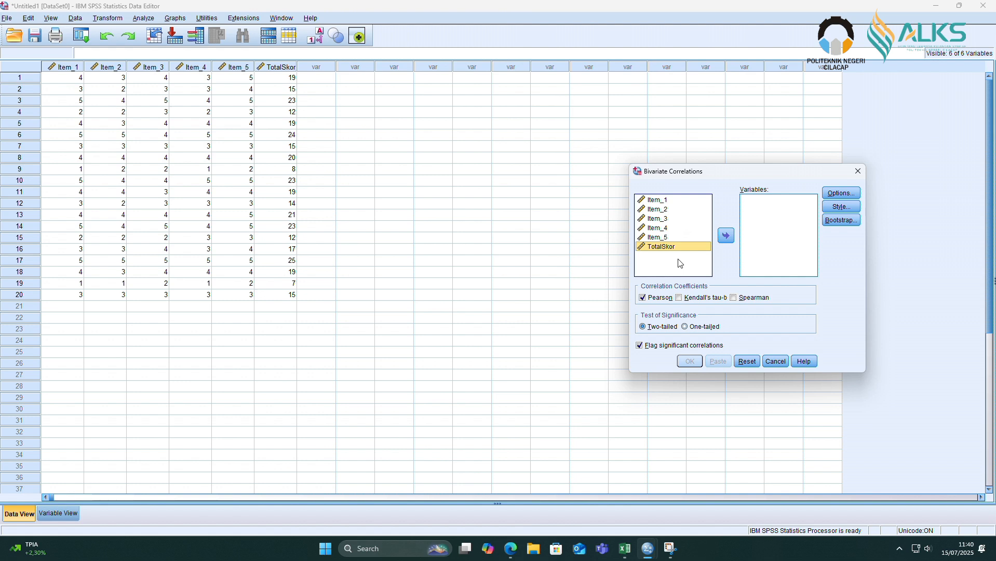
pyautogui.hotkey('ctrl', 'a')
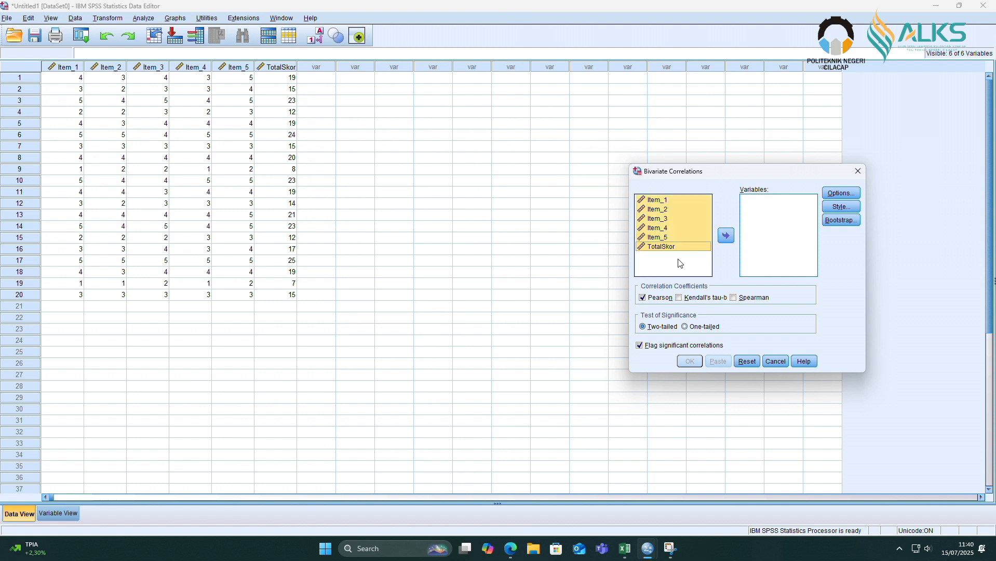
pyautogui.click(728, 237)
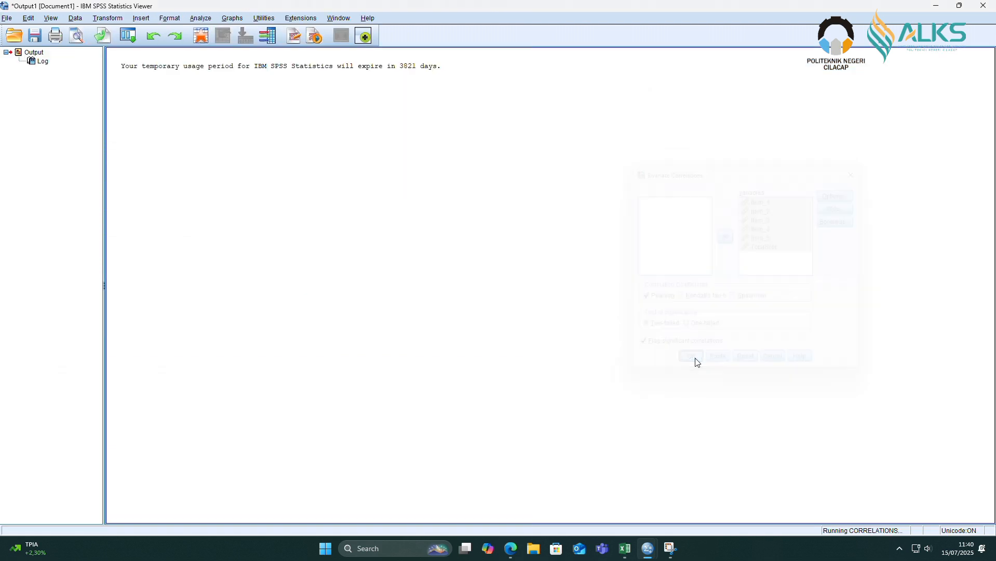
pyautogui.click(694, 361)
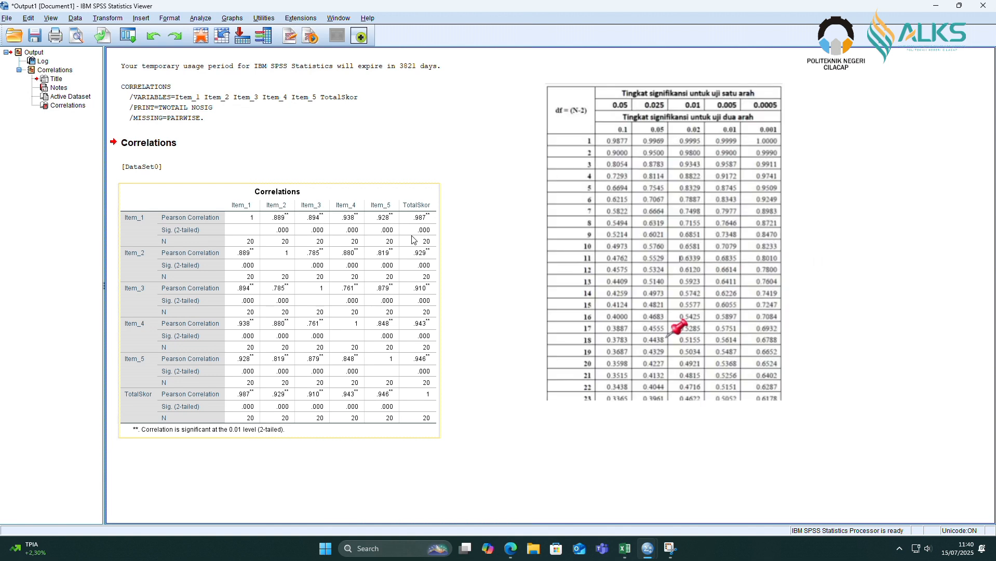
pyautogui.click(412, 239)
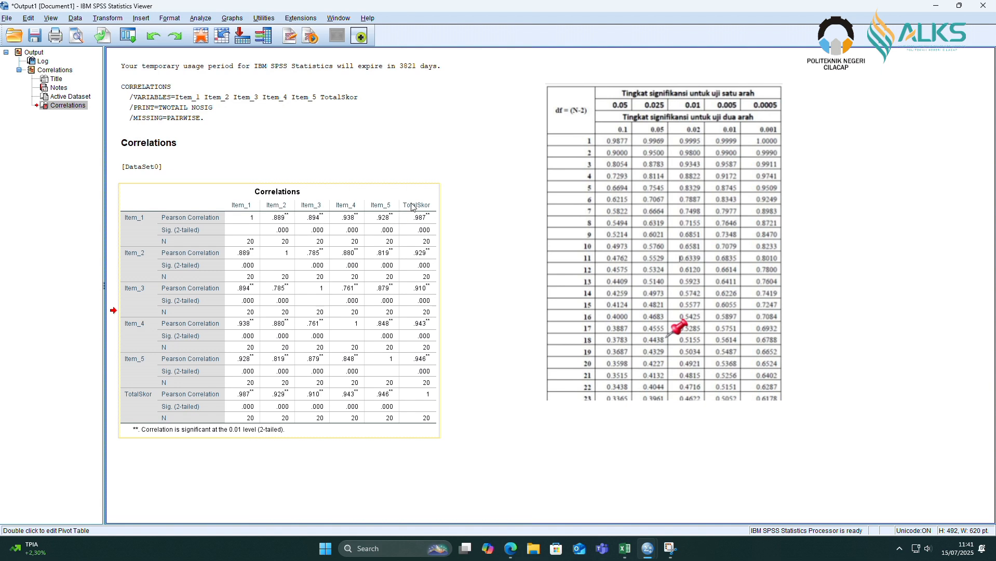
pyautogui.moveTo(439, 204); pyautogui.dragTo(438, 420)
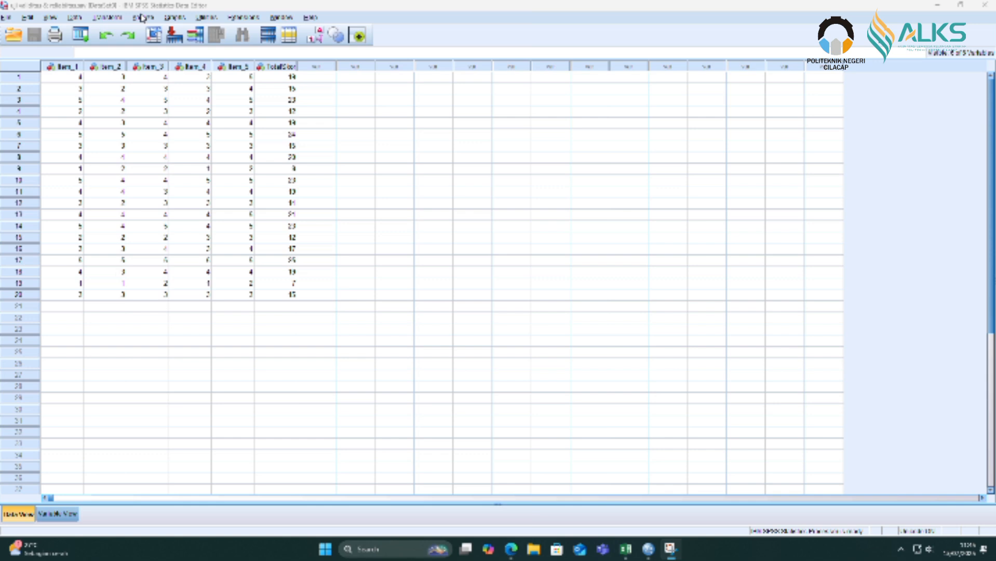
# - Set up a reliability analysis with the Alpha model on Item_1 to Item_5 and TotalSkor
pyautogui.click(142, 18)
pyautogui.moveTo(232, 199)
pyautogui.click(311, 199)
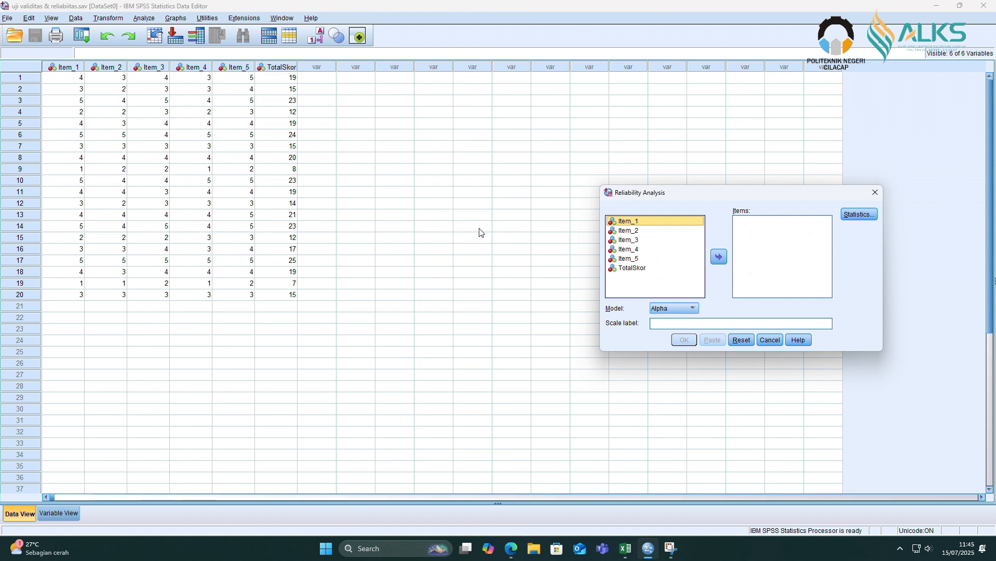
pyautogui.click(619, 281)
pyautogui.hotkey('ctrl', 'a')
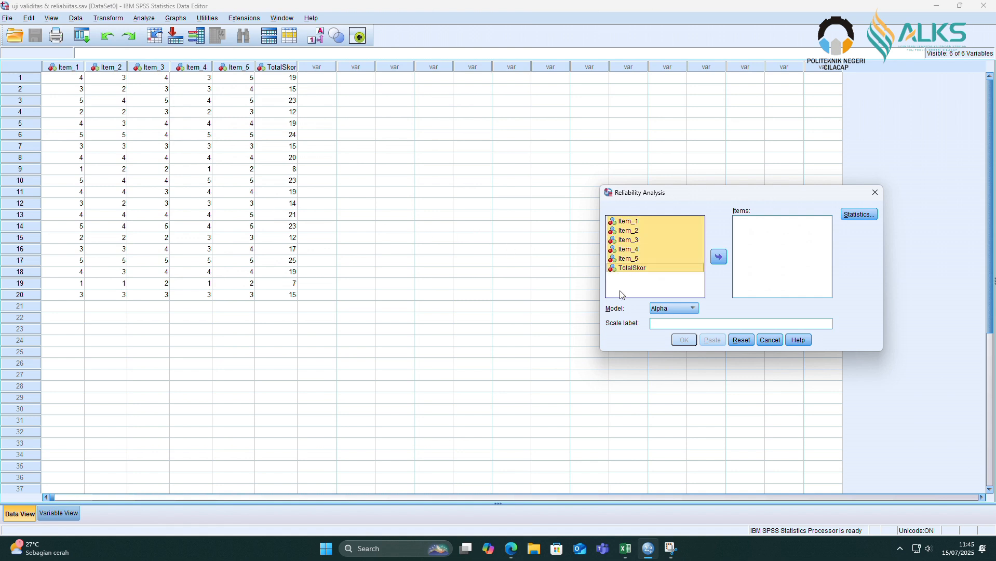
pyautogui.click(719, 257)
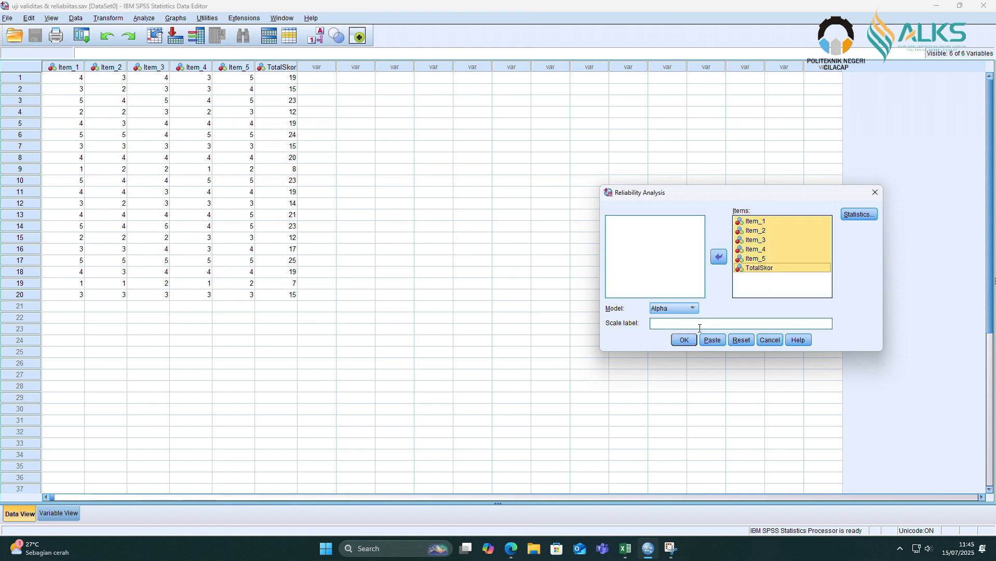
# - Run the reliability analysis with item and scale descriptives, variance summaries and inter-item correlations, and review its output tables
pyautogui.click(860, 214)
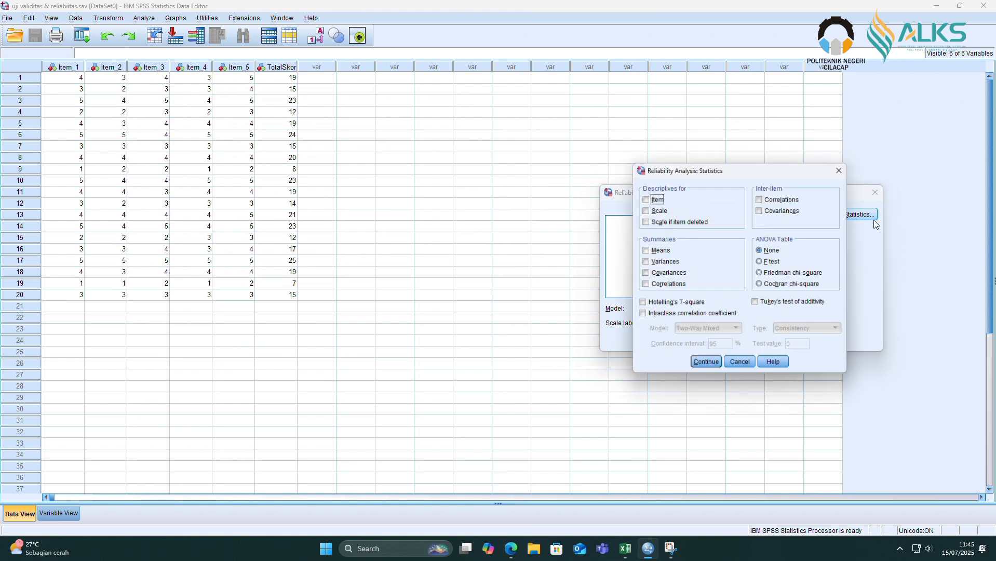
pyautogui.click(656, 212)
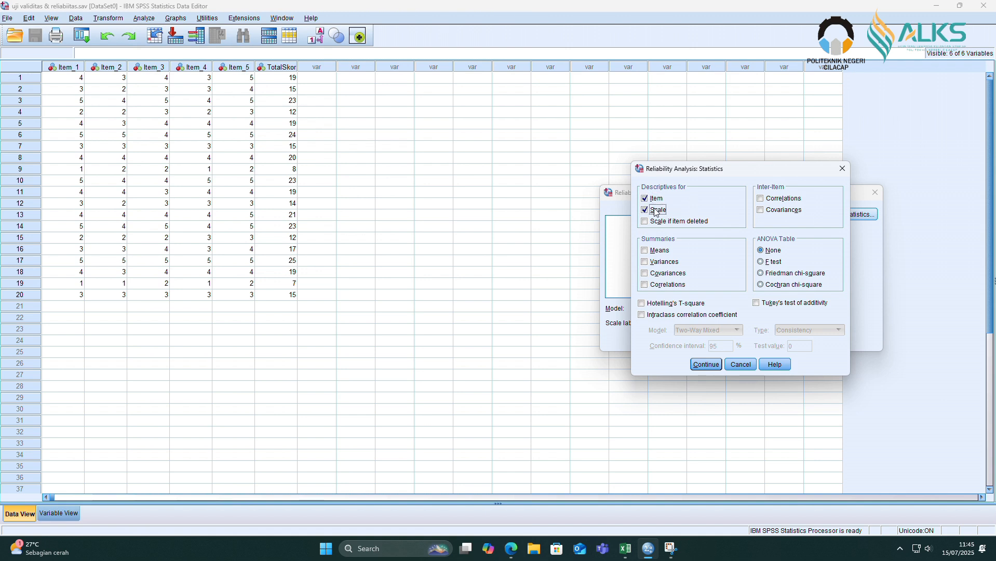
pyautogui.click(665, 262)
pyautogui.click(776, 199)
pyautogui.click(706, 364)
pyautogui.click(686, 339)
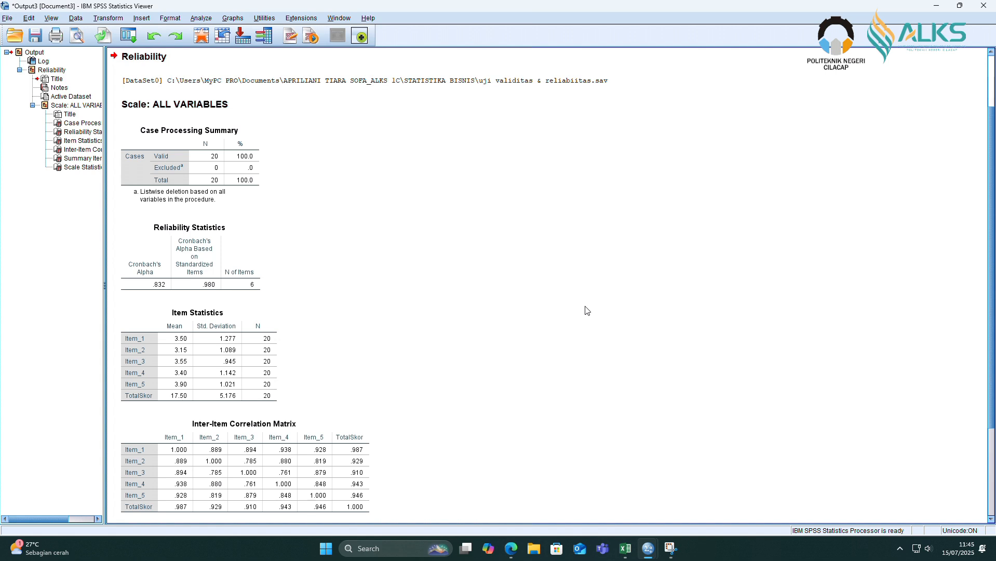
pyautogui.scroll(-1, 194, 278)
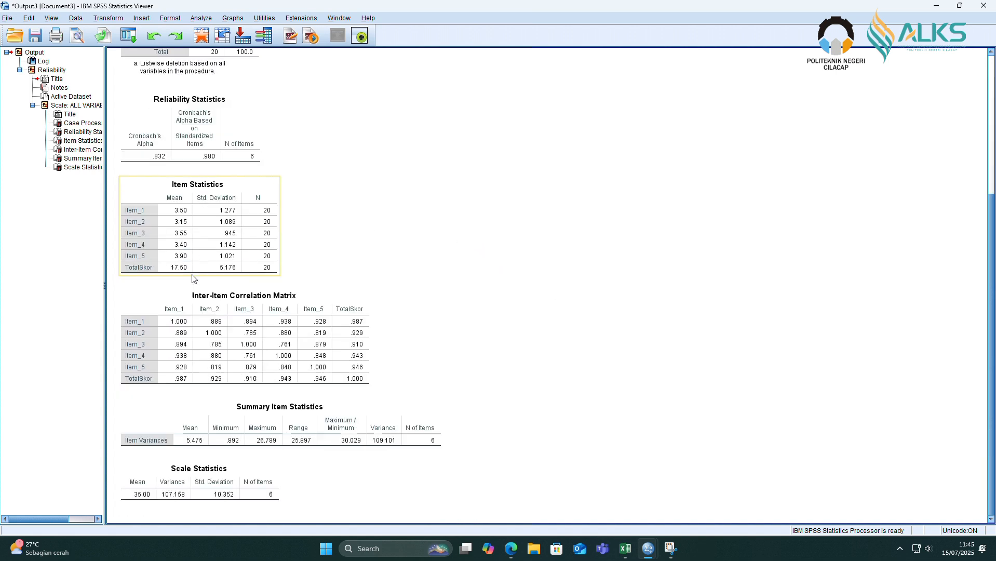
pyautogui.scroll(4, 193, 282)
pyautogui.scroll(-1, 167, 336)
pyautogui.click(167, 335)
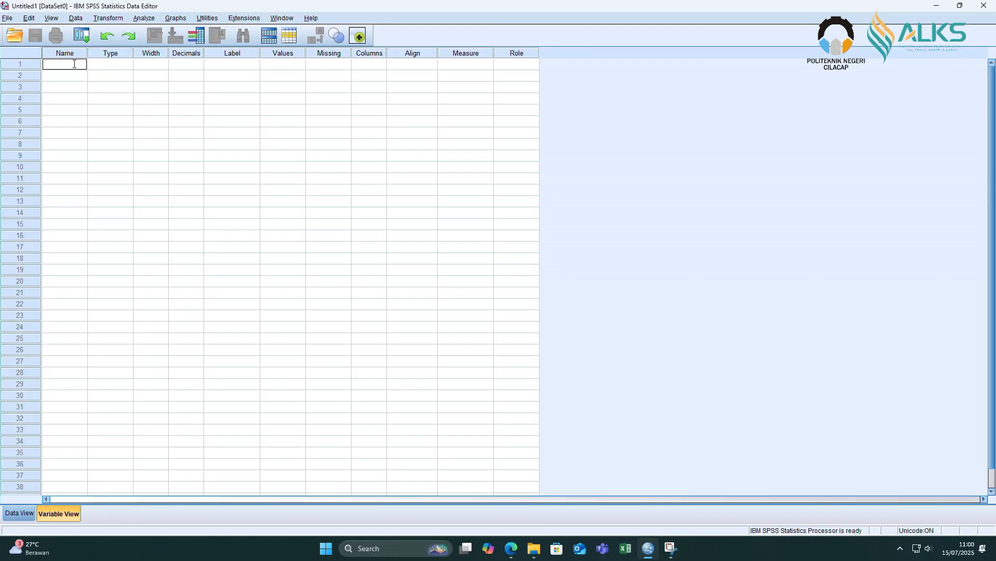
# - Define two variables named X and Y in the new dataset
pyautogui.write('X')
pyautogui.press('Return')
pyautogui.write('Y')
pyautogui.press('Return')
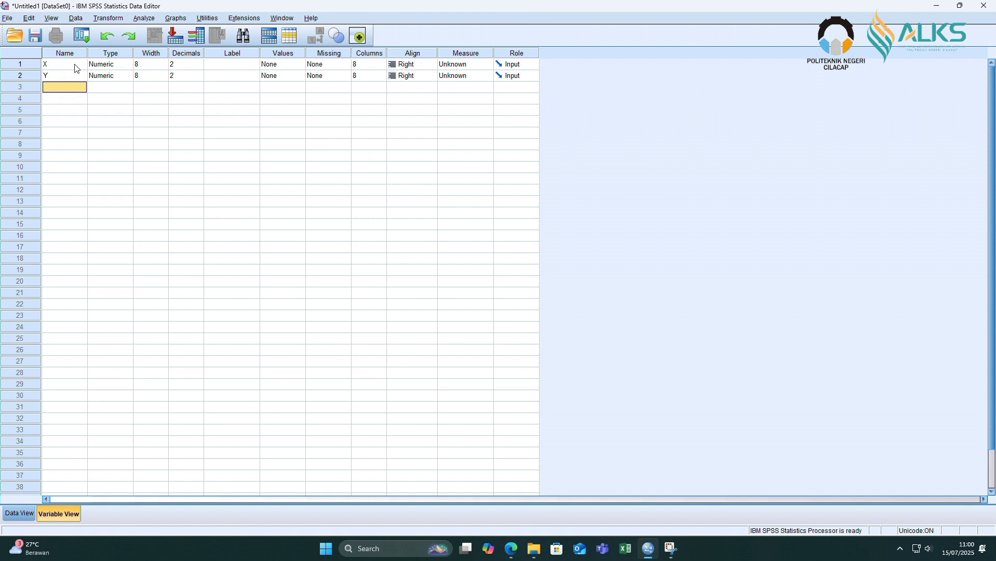
# - Label X as Biaya Iklan and Y as Penjualan, and set both variables' decimals to 0
pyautogui.click(222, 69)
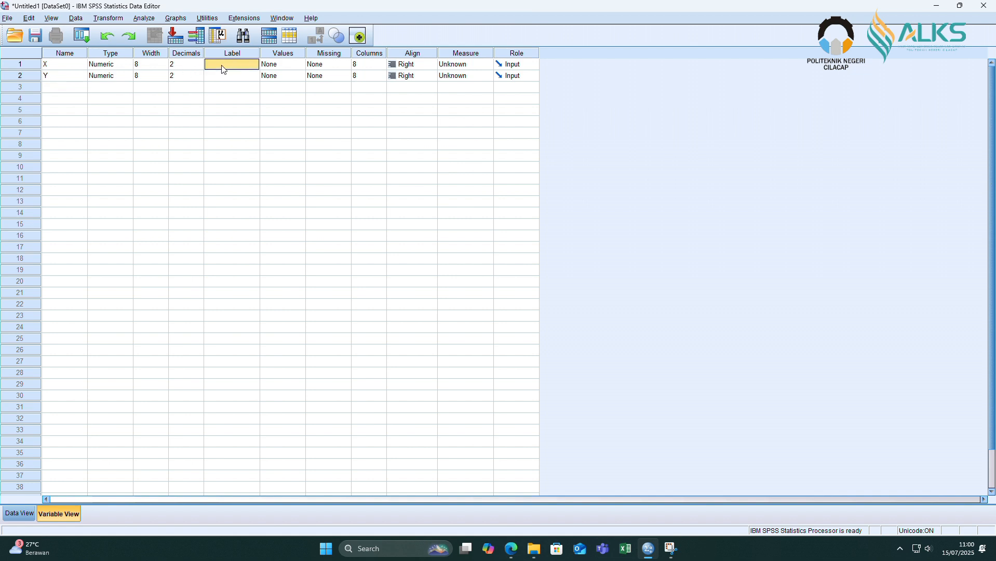
pyautogui.write('Biaya Iklan')
pyautogui.press('Return')
pyautogui.write('P')
pyautogui.hotkey('shift', 'Tab')
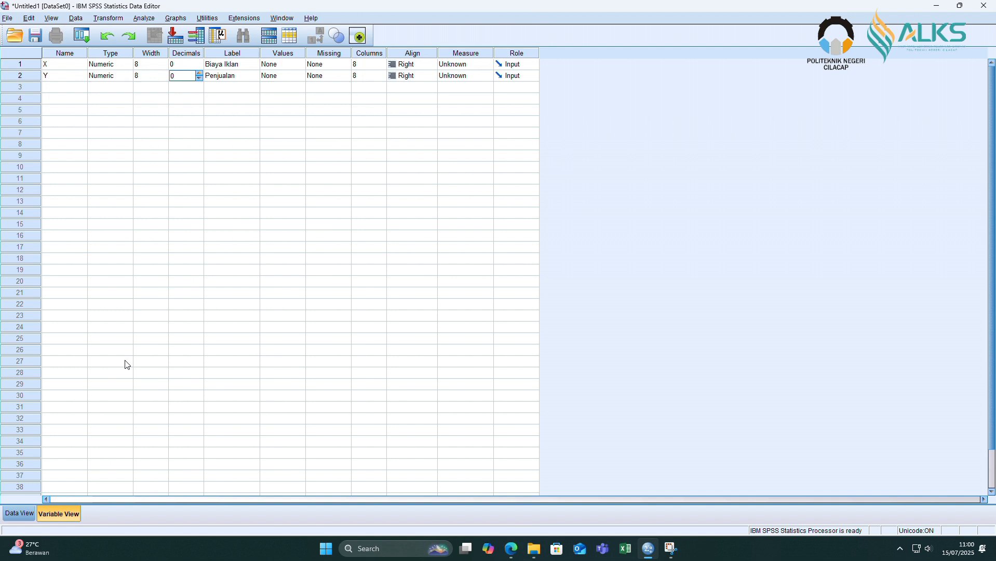
# - Enter the 12 months of advertising costs in X and sales in Y from the exam's second question
pyautogui.click(21, 513)
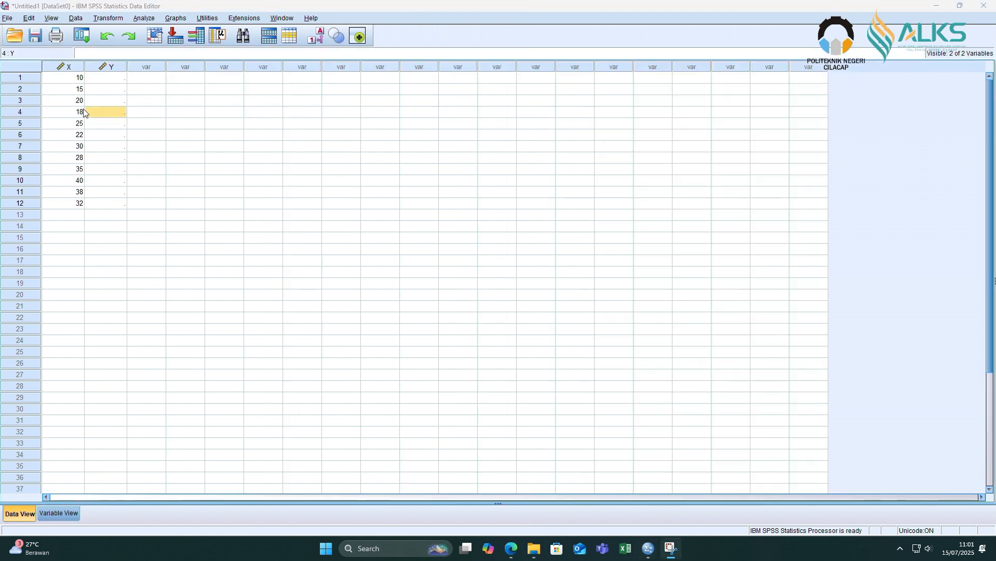
pyautogui.click(106, 78)
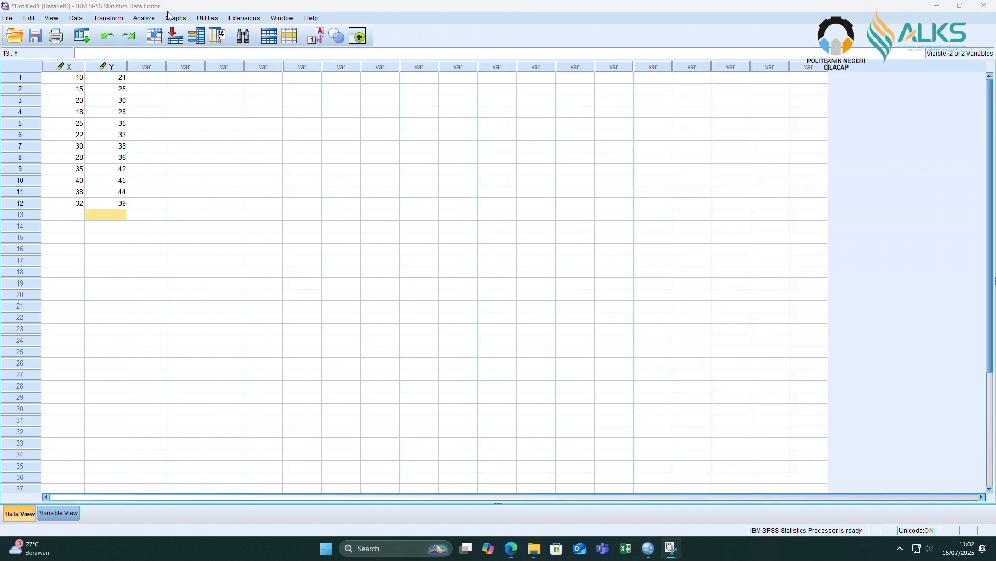
# - Set up a linear regression with Penjualan [Y] as the dependent and Biaya Iklan [X] as the independent variable
pyautogui.click(141, 19)
pyautogui.moveTo(183, 138)
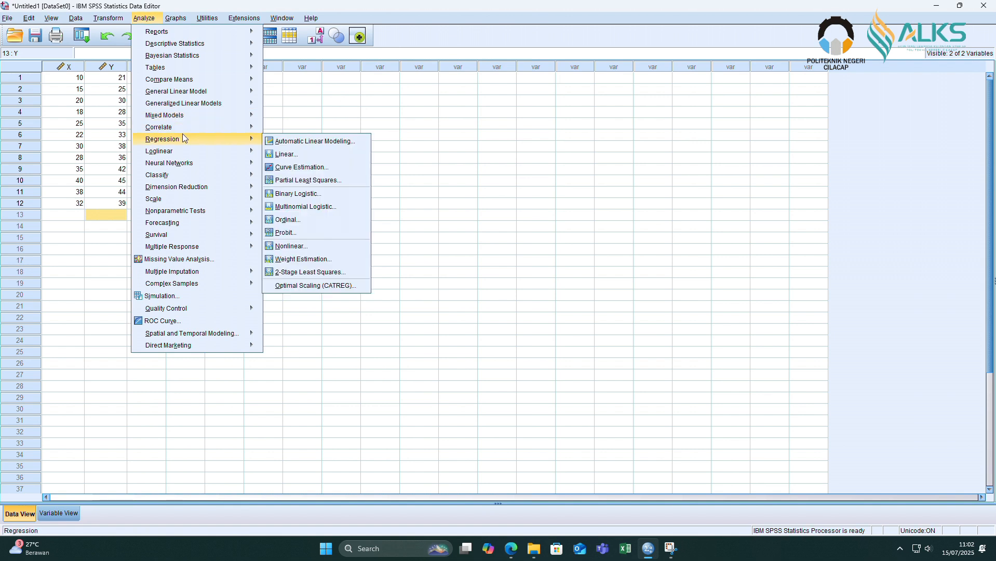
pyautogui.click(270, 152)
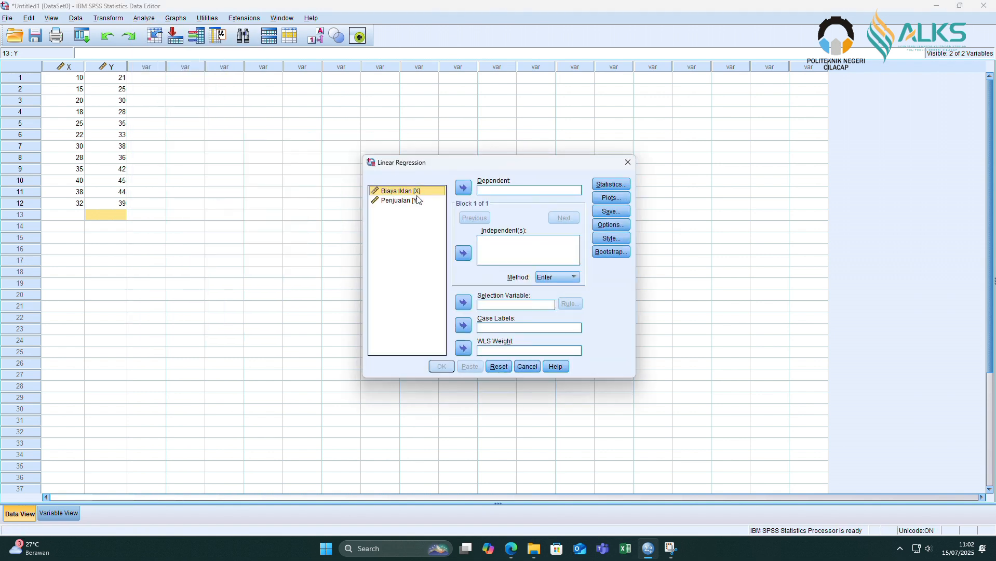
pyautogui.click(463, 253)
pyautogui.click(425, 200)
pyautogui.click(463, 188)
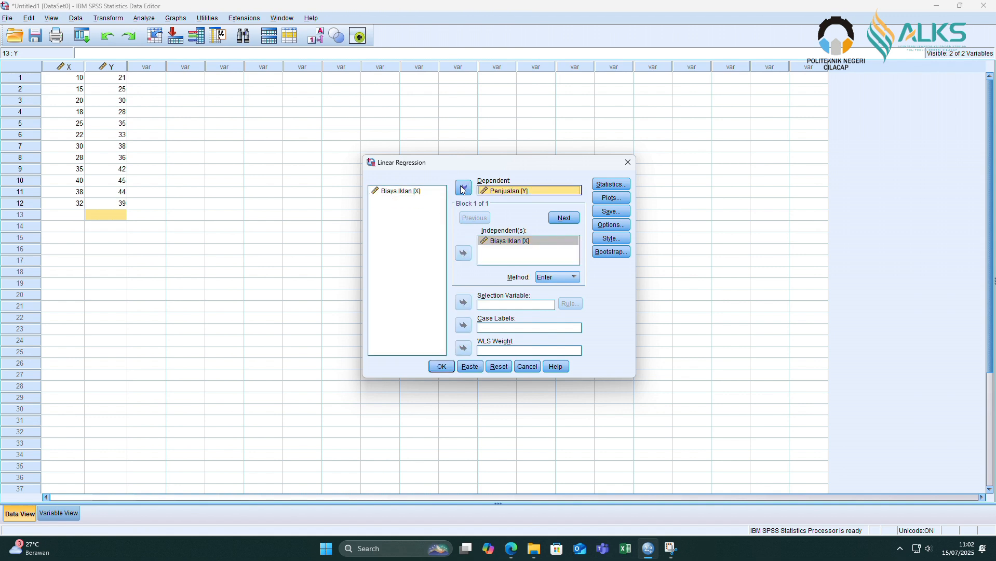
# - Request the Estimates and Model fit statistics for the linear regression
pyautogui.click(607, 187)
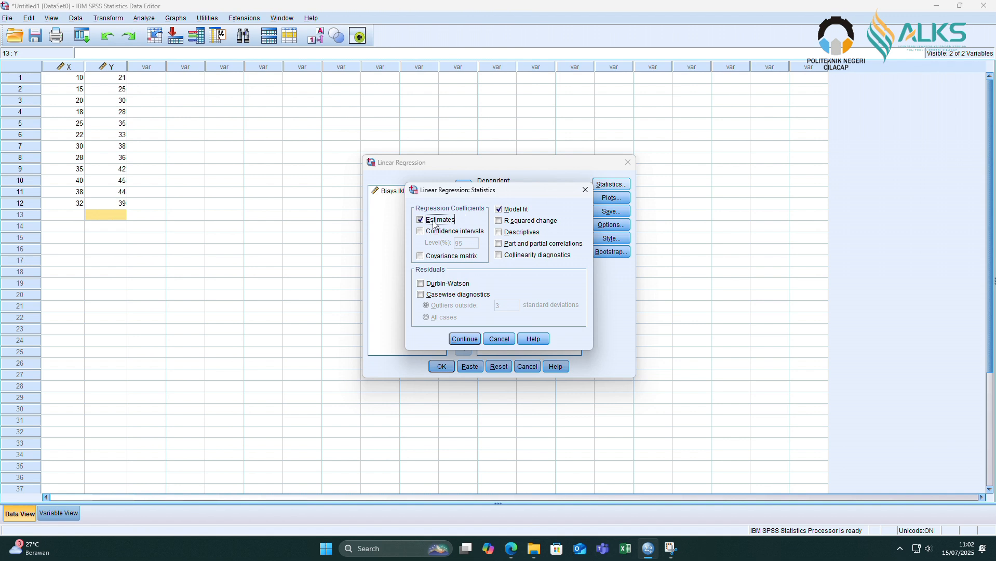
pyautogui.click(505, 210)
pyautogui.click(506, 210)
pyautogui.click(465, 338)
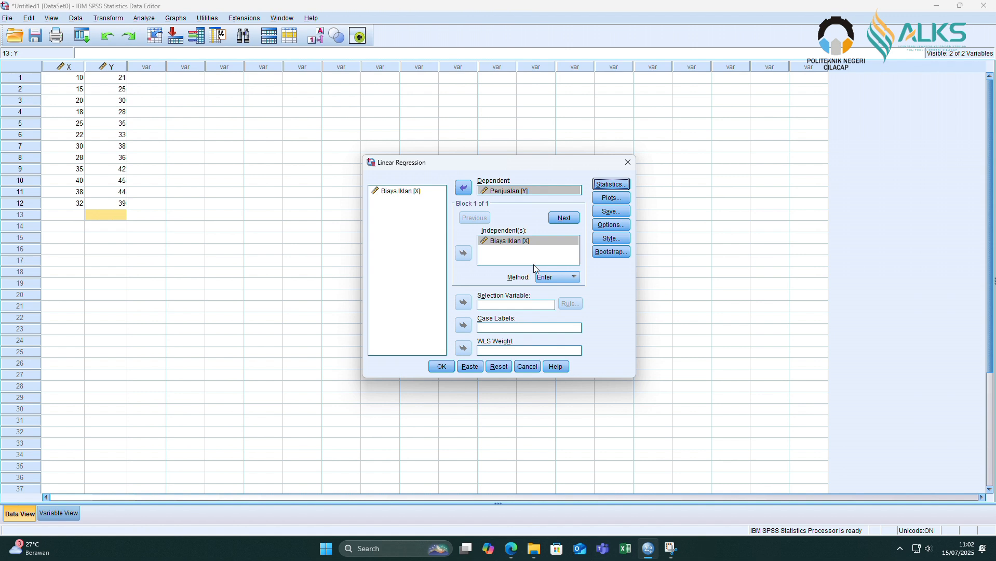
# - Request a histogram of the standardized residuals for the linear regression
pyautogui.click(610, 198)
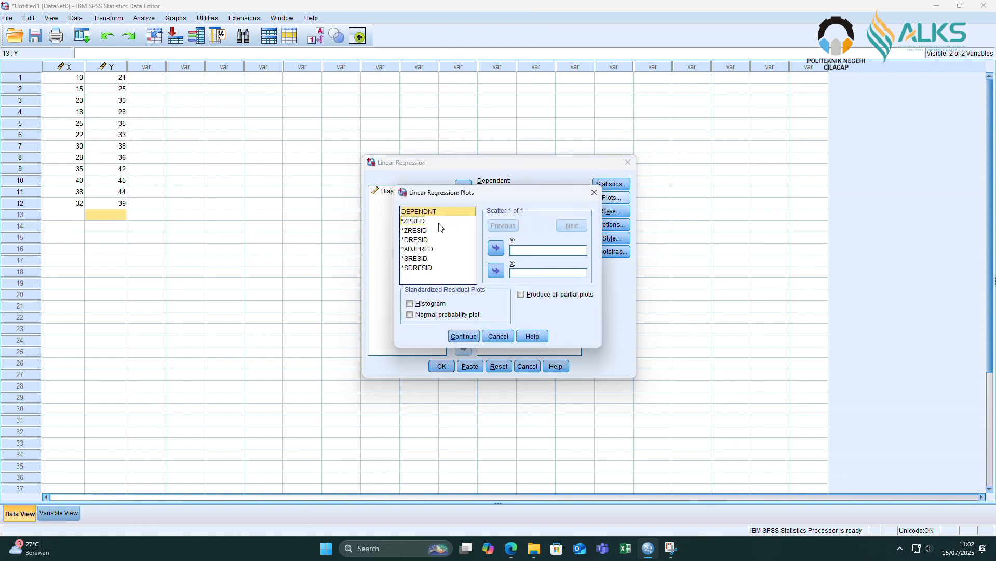
pyautogui.click(415, 303)
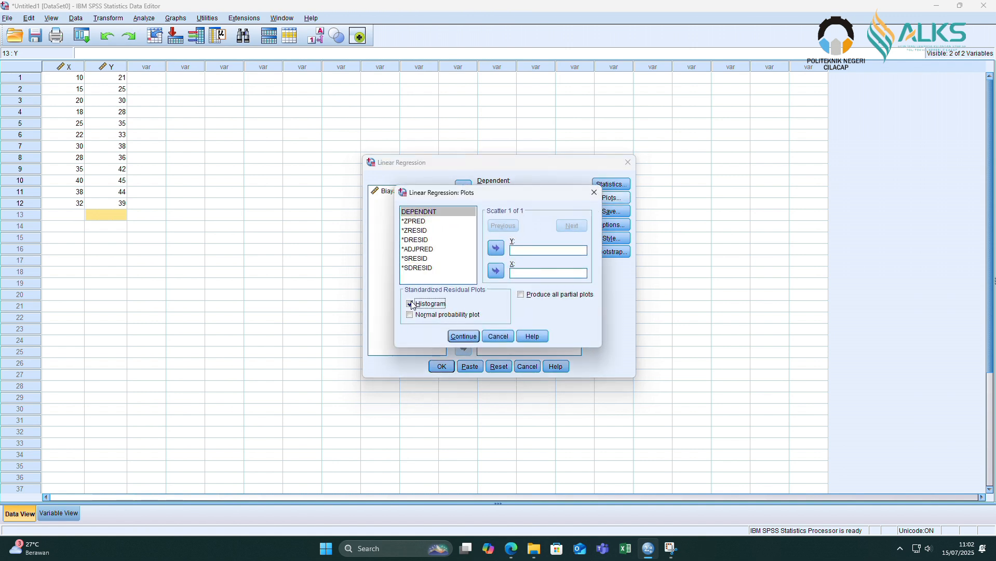
pyautogui.click(463, 335)
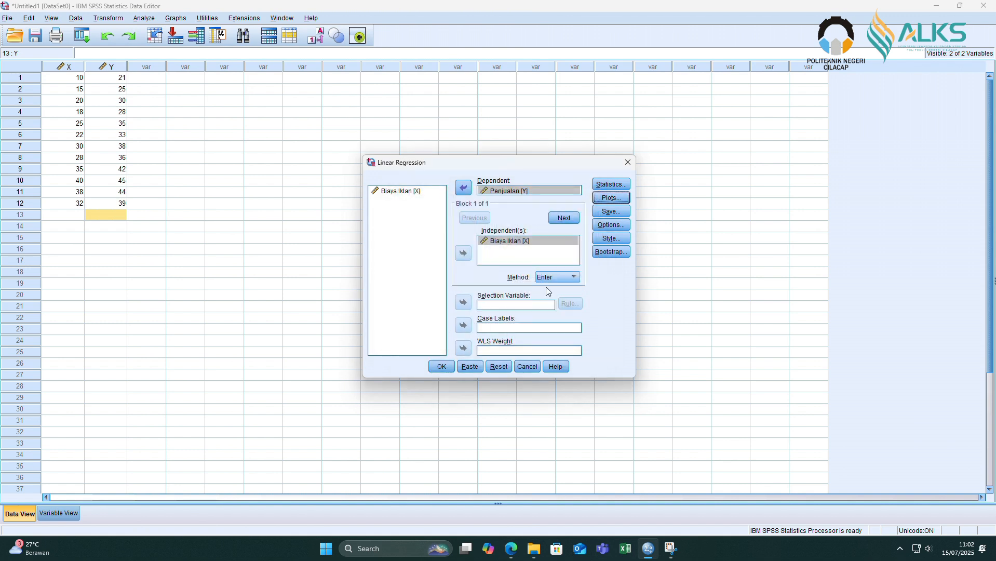
# - Keep Enter as the method for entering the independent variable and run the linear regression
pyautogui.click(556, 280)
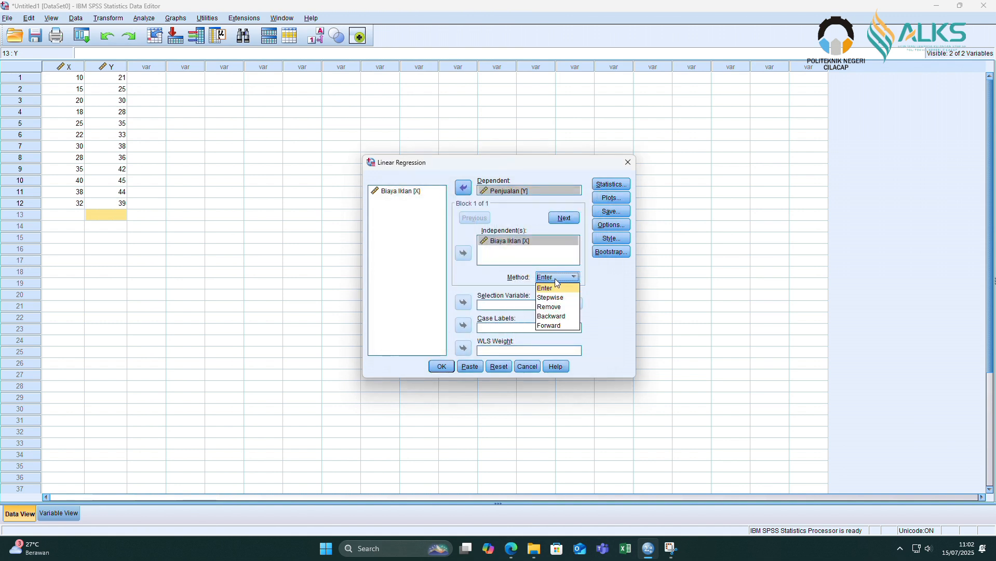
pyautogui.click(556, 289)
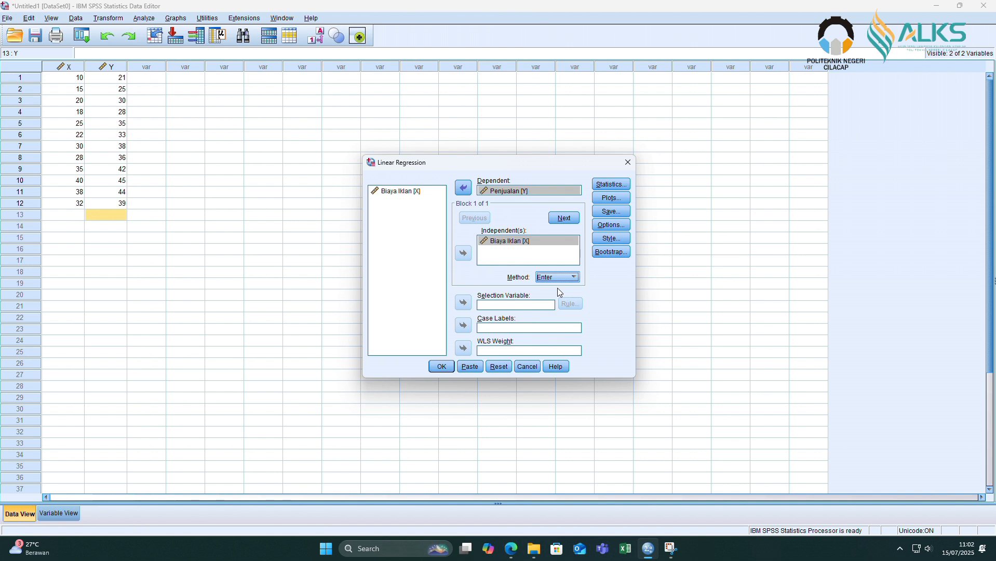
pyautogui.click(443, 369)
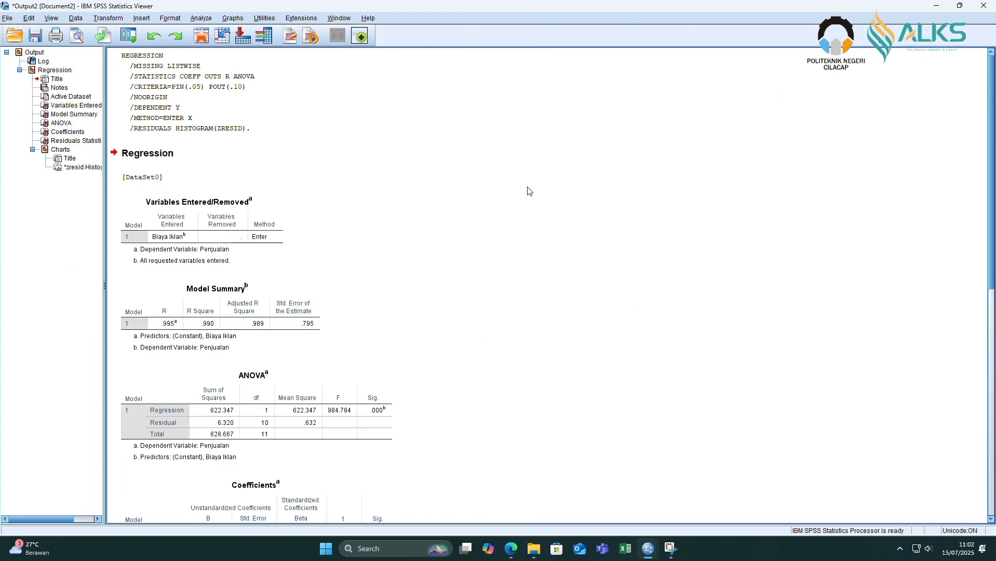
# - Examine the regression output: the Model Summary, ANOVA, Coefficients and Residuals Statistics tables and the standardized residual histogram
pyautogui.scroll(-3, 332, 254)
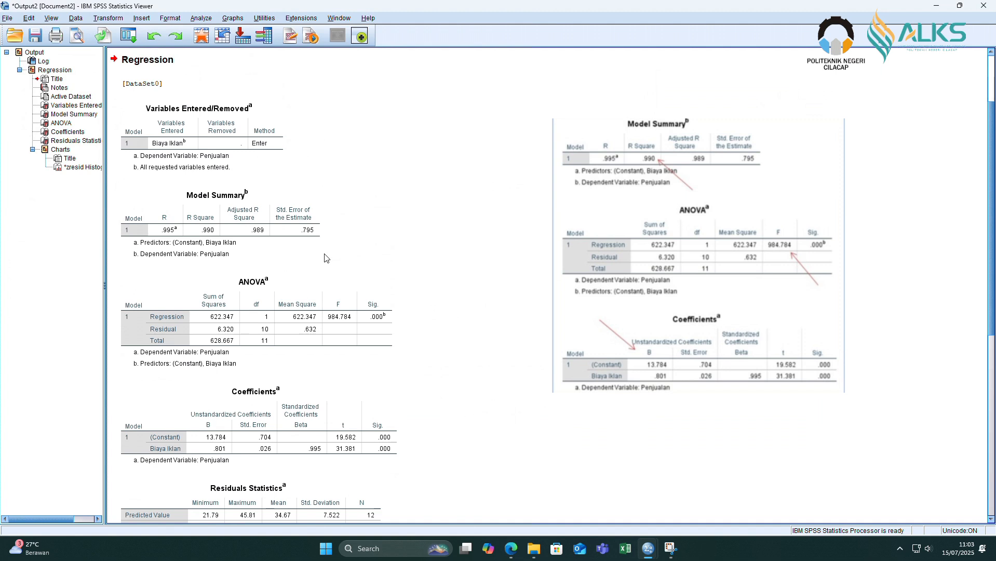
pyautogui.click(322, 257)
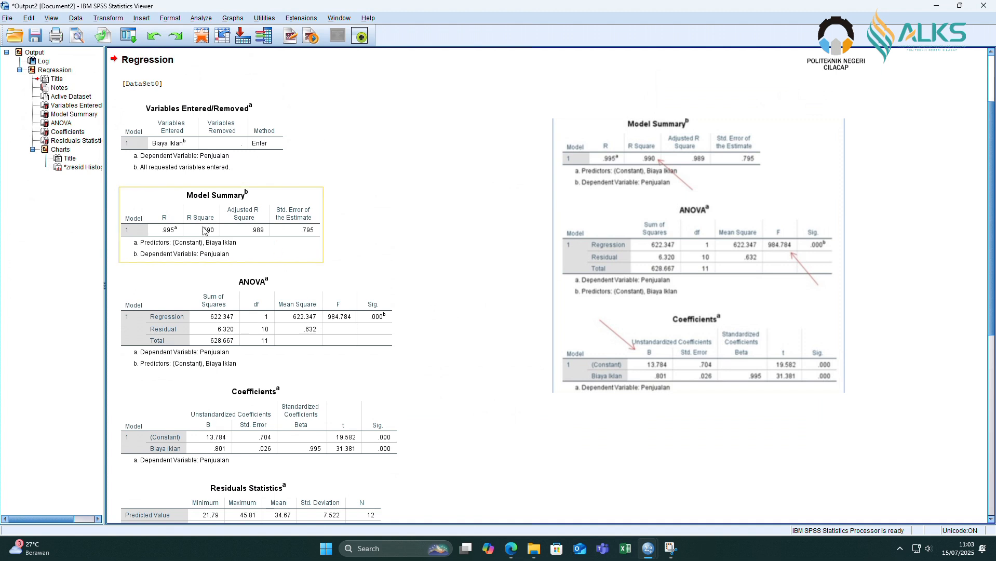
pyautogui.click(260, 256)
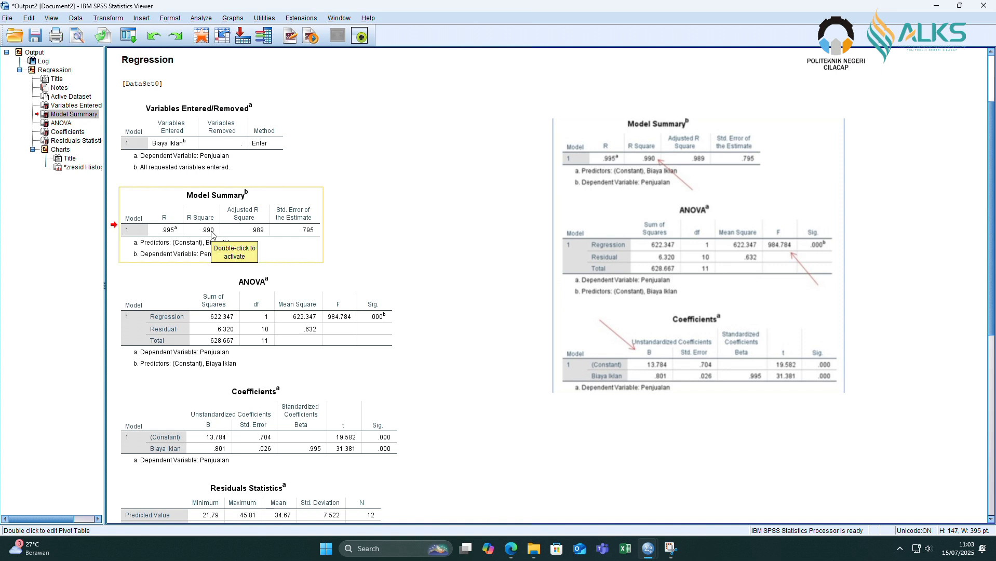
pyautogui.scroll(-3, 231, 273)
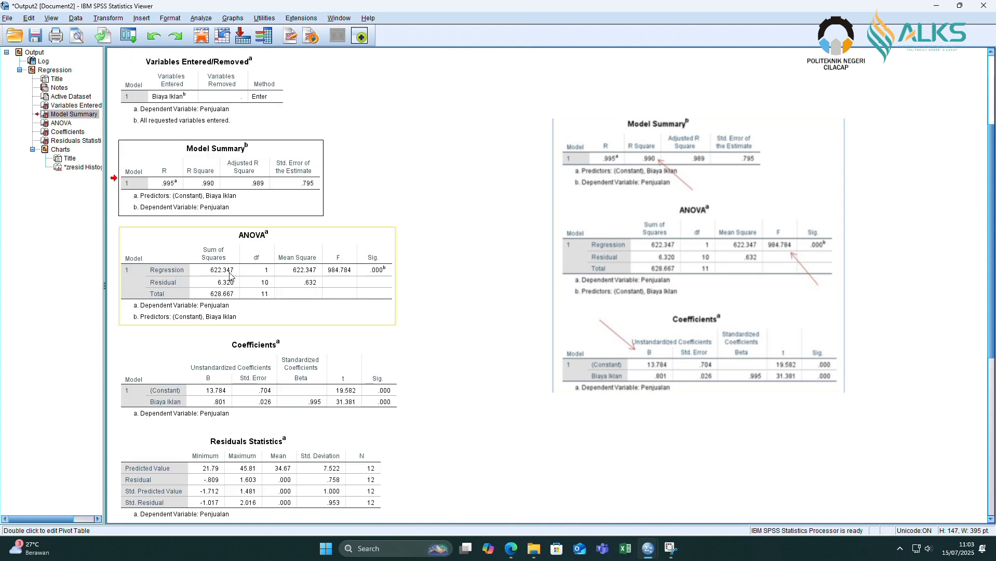
pyautogui.click(231, 272)
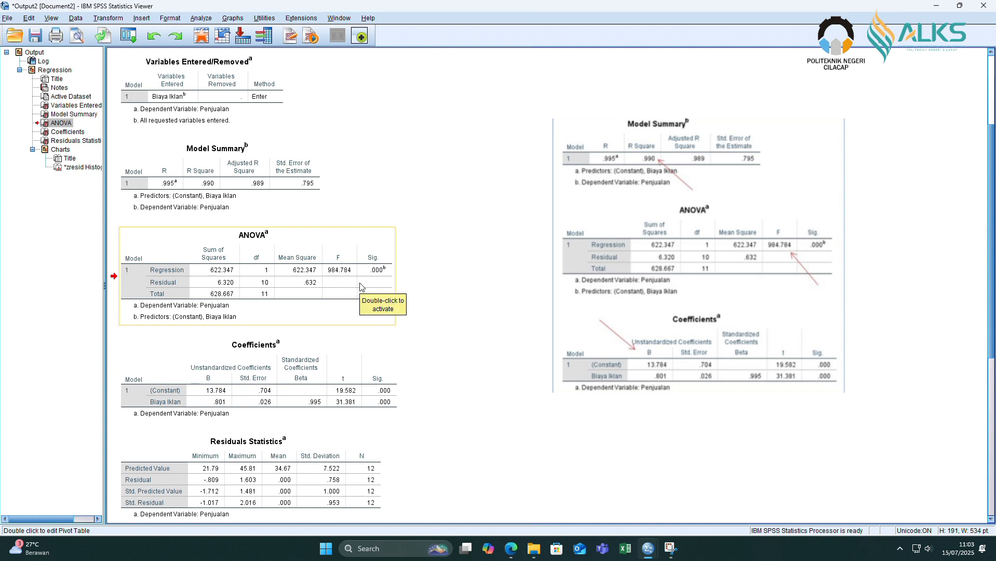
pyautogui.scroll(-9, 362, 287)
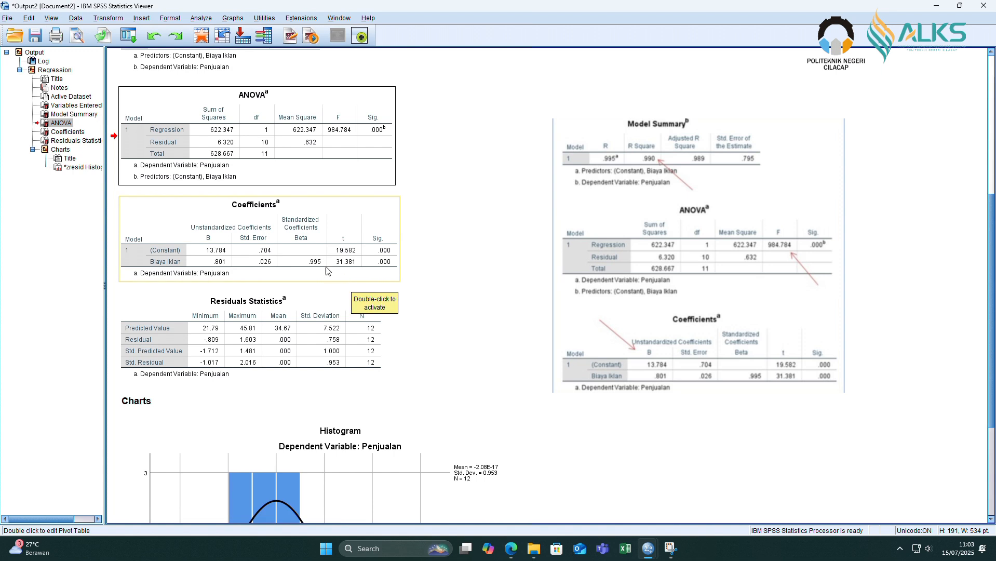
pyautogui.click(318, 264)
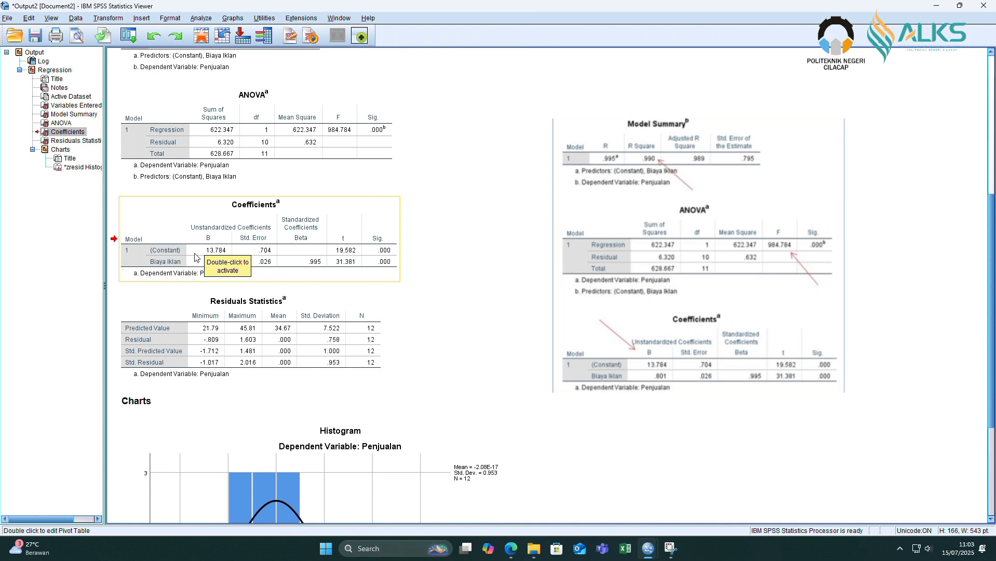
pyautogui.scroll(-1, 253, 261)
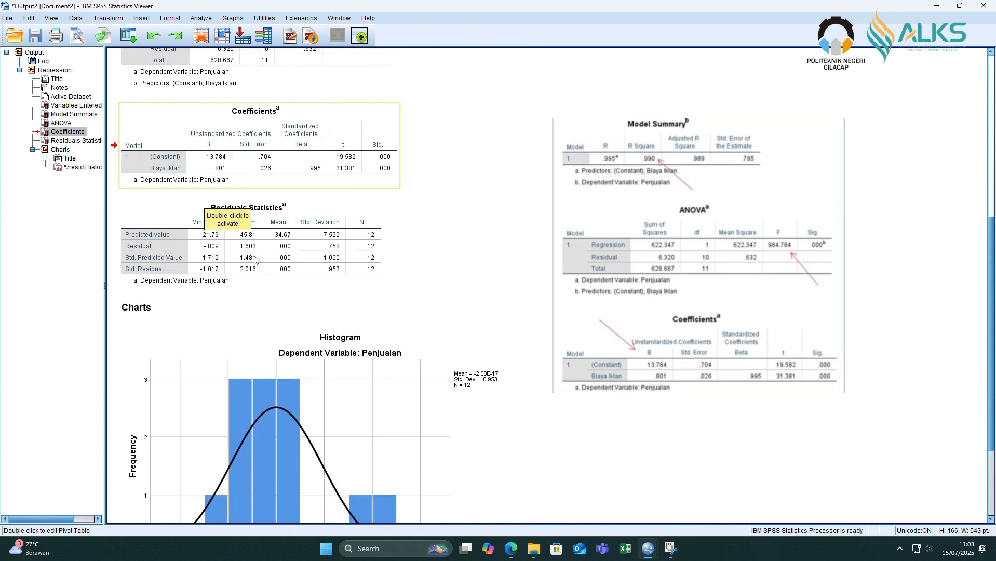
pyautogui.scroll(-3, 288, 258)
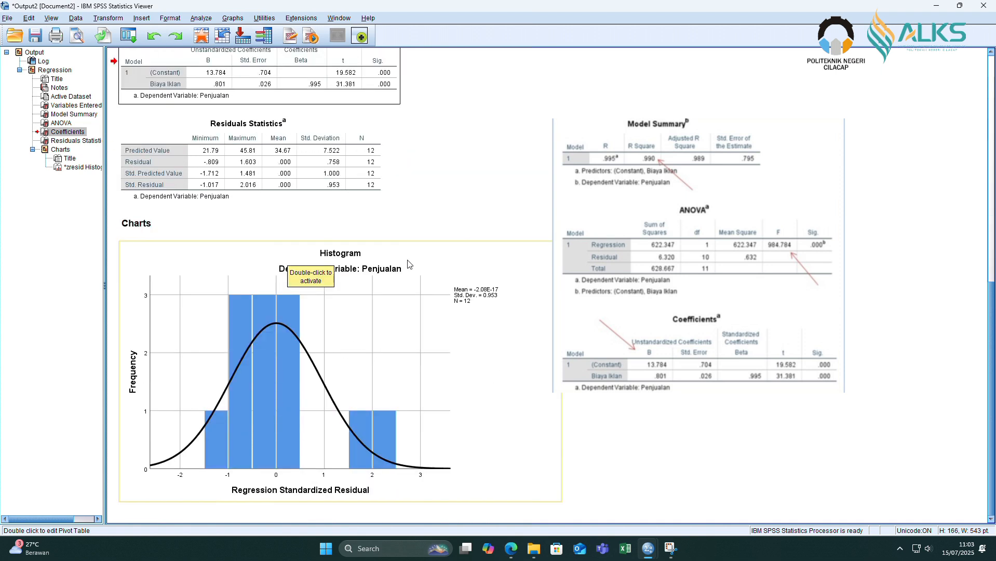
pyautogui.click(525, 338)
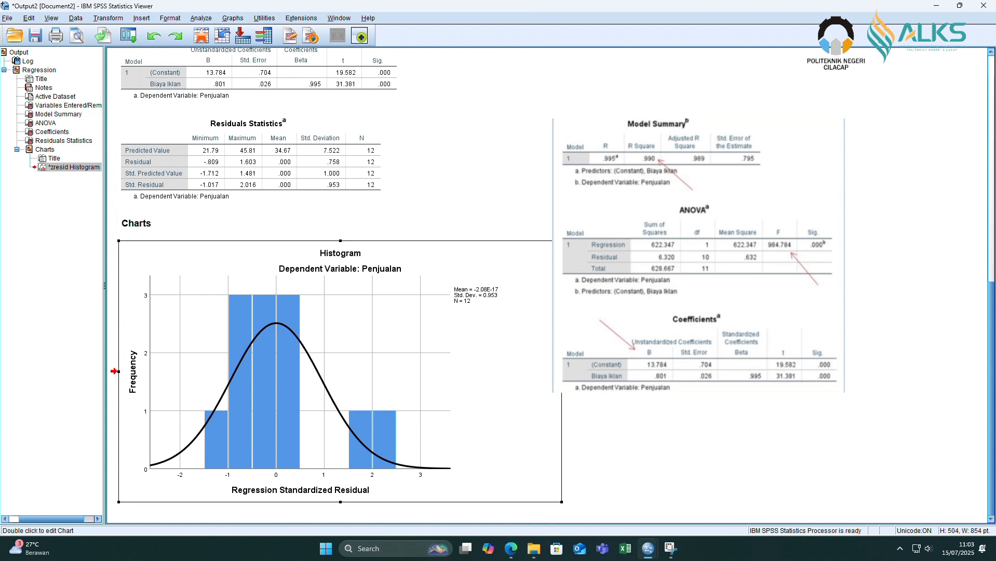